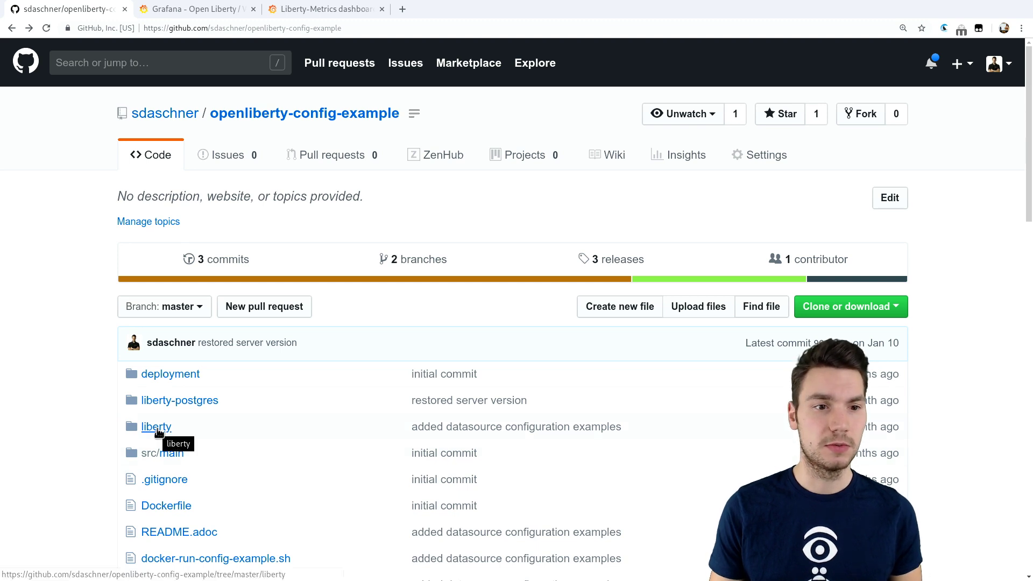
Open server.xml in the liberty folder of the GitHub repository
click(157, 427)
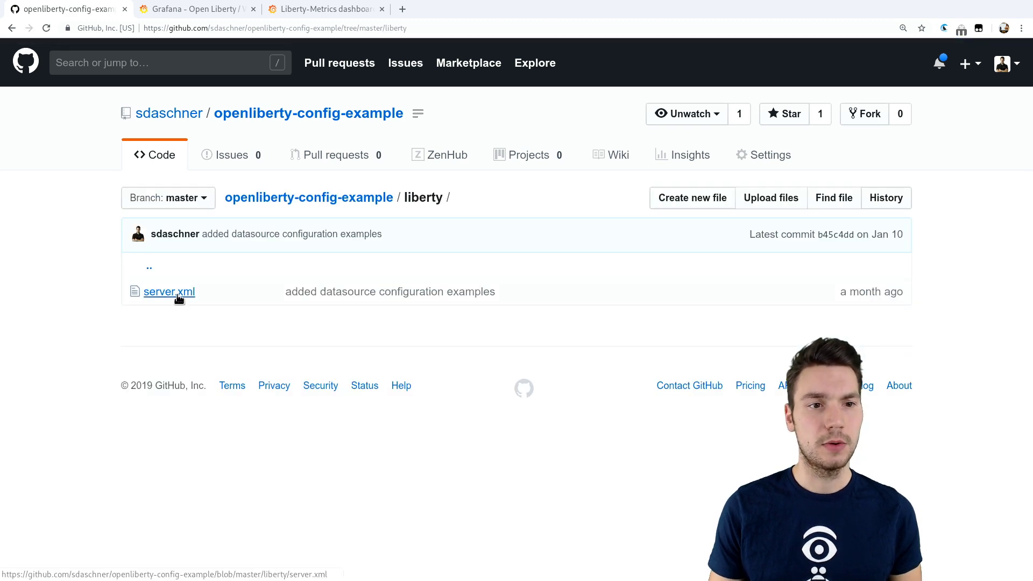
click(178, 295)
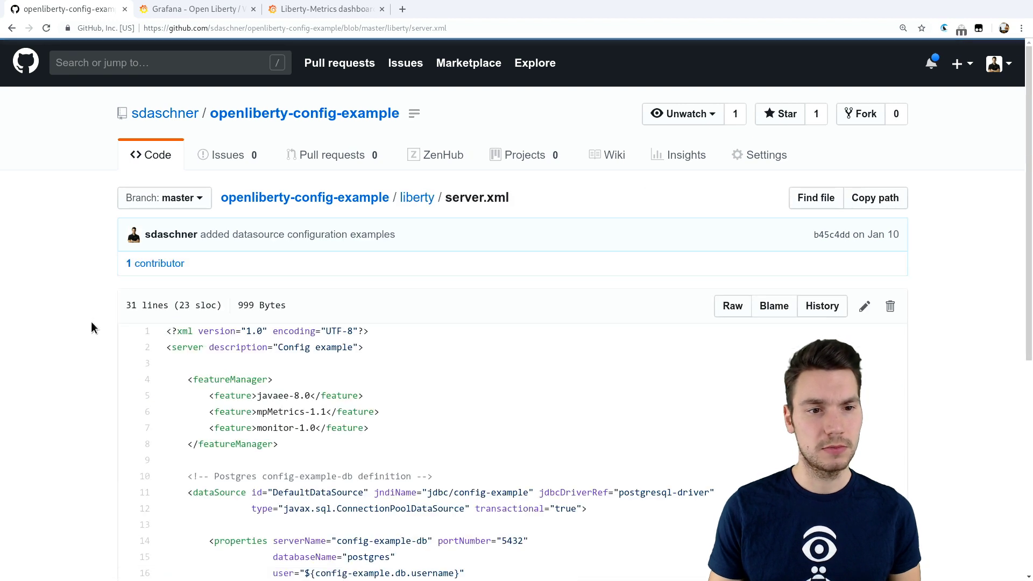
scroll(92, 323, down, 1)
Highlight the mpMetrics-1.1 and monitor-1.0 feature entries in server.xml
drag(203, 355, 381, 357)
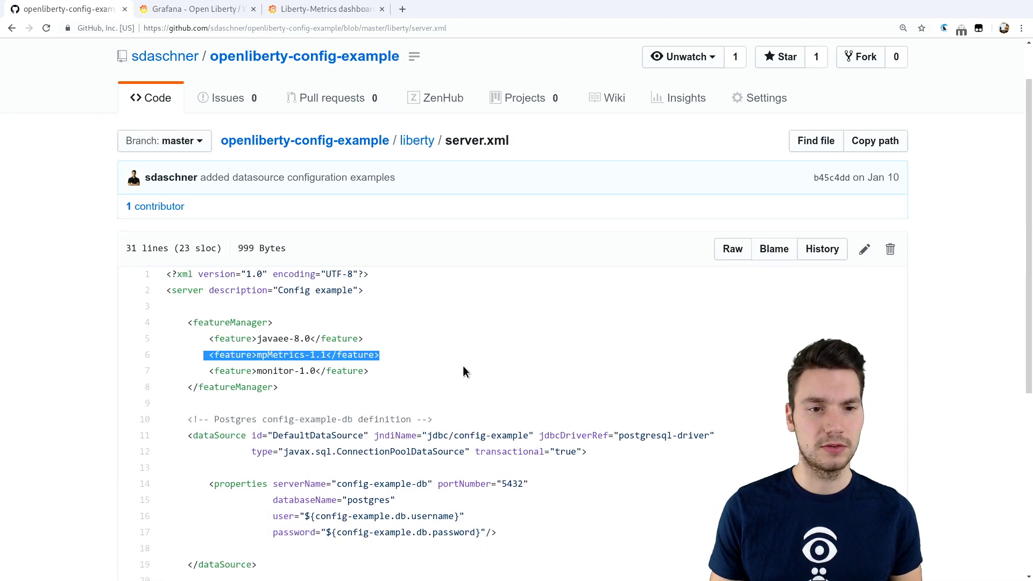
drag(463, 367, 464, 373)
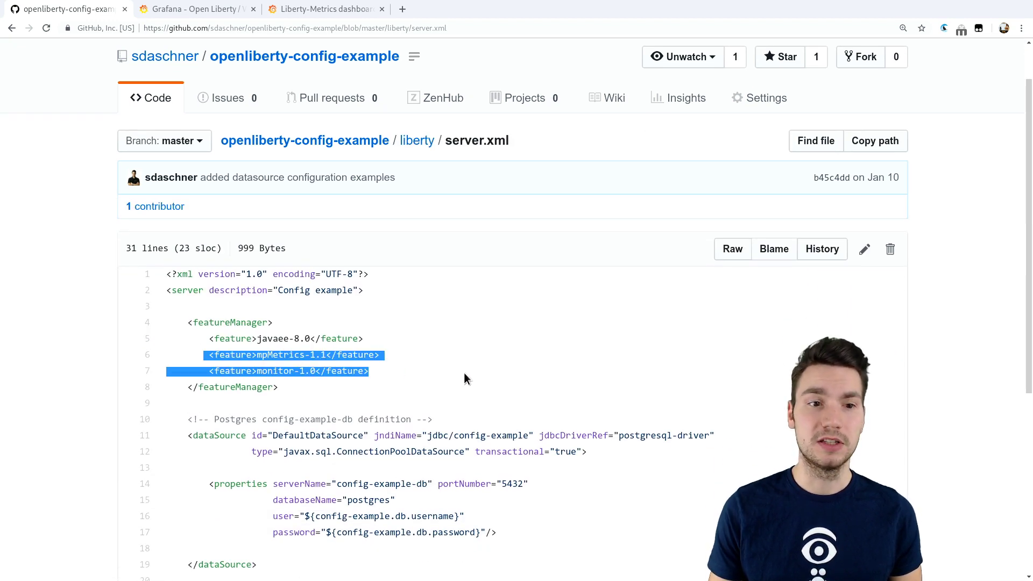
click(464, 372)
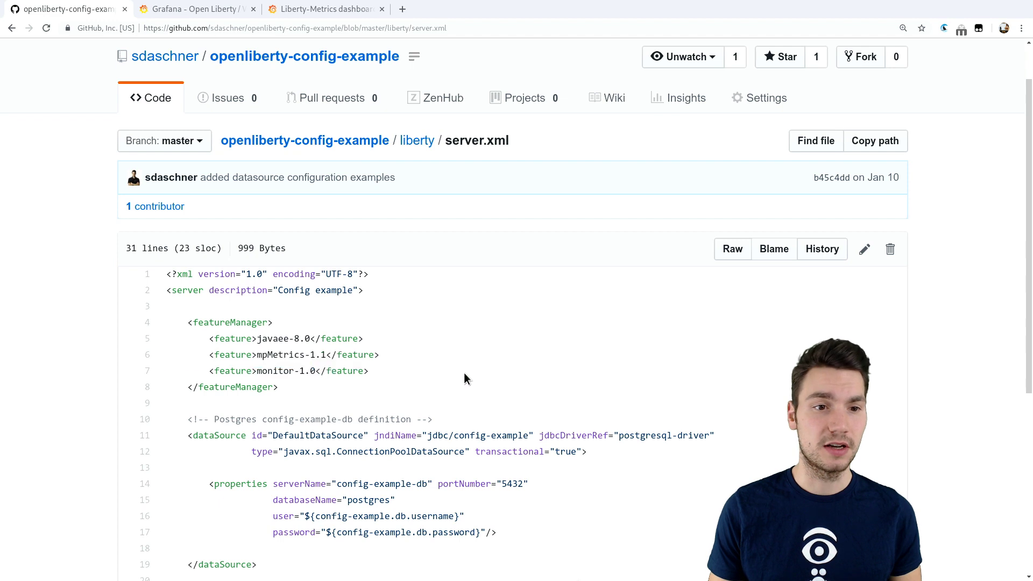
double_click(277, 371)
double_click(287, 355)
click(436, 360)
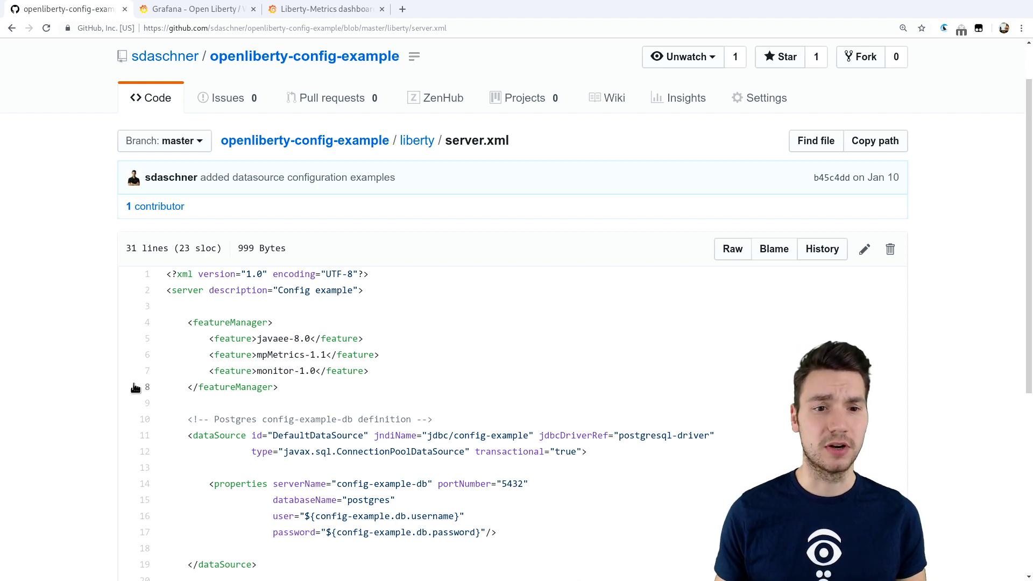
scroll(95, 306, down, 4)
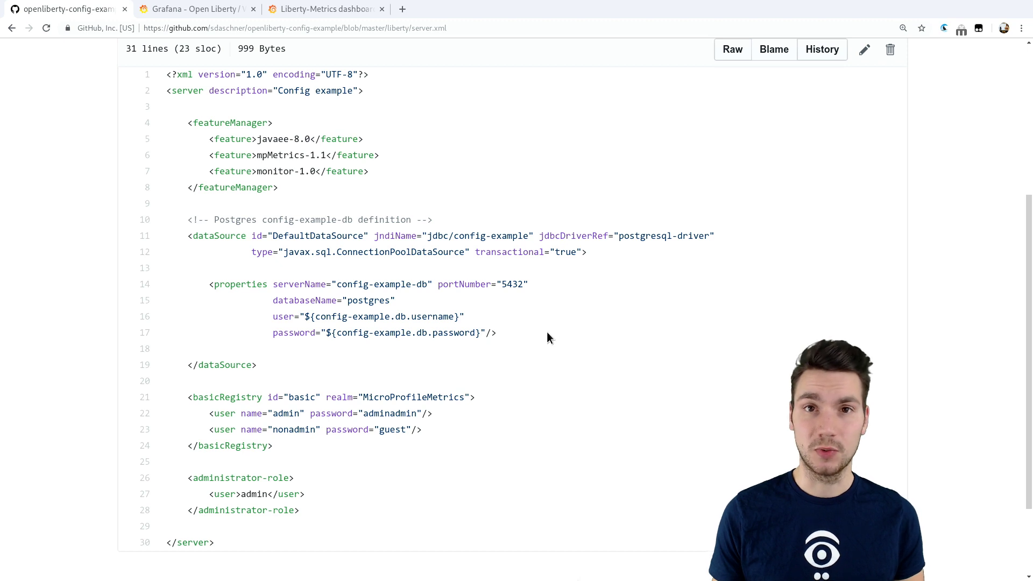
Scroll back up to the top of the server.xml page
scroll(548, 336, up, 3)
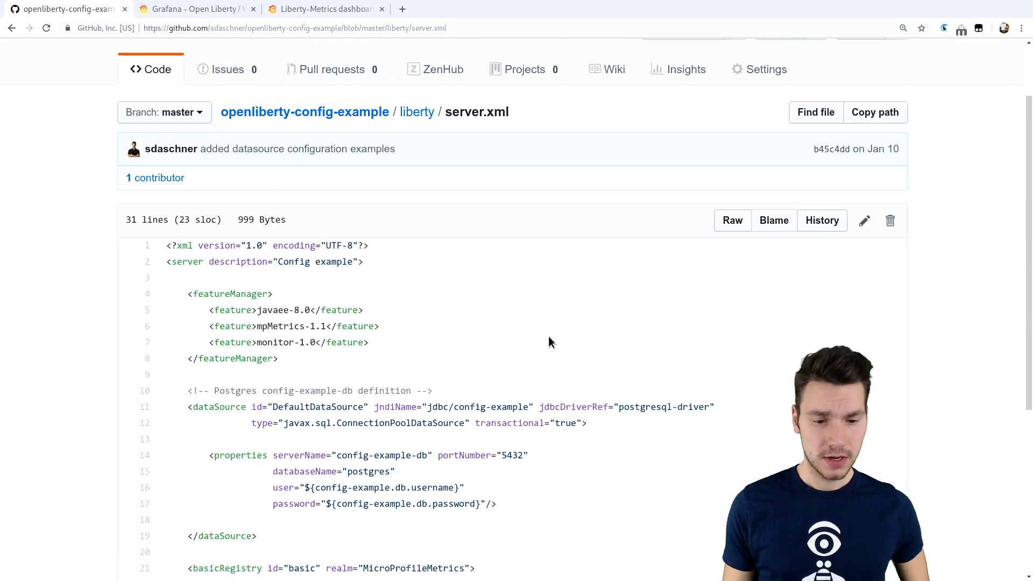
In the terminal, rerun the config-example test curl twice (hello world) and recall the sorted metrics query
key(alt+Tab)
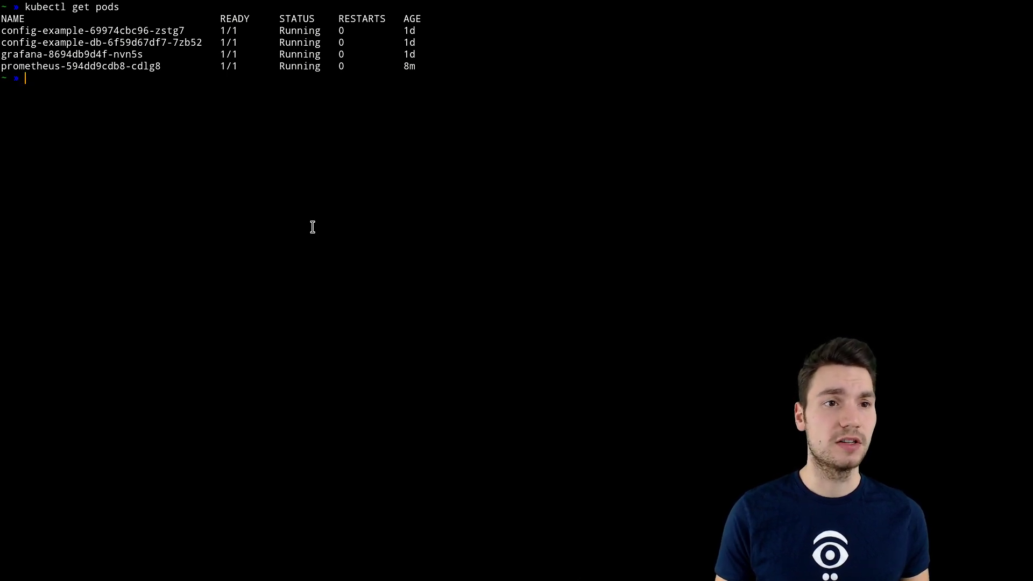
key(Up)
key(Up)
key(Up)
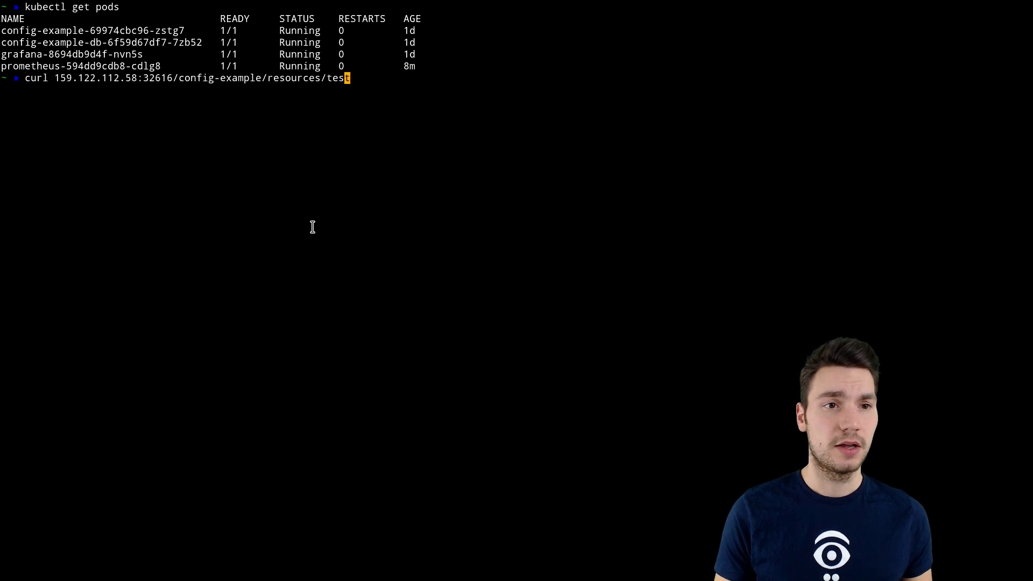
key(ctrl+l)
key(Return)
key(Up)
key(Return)
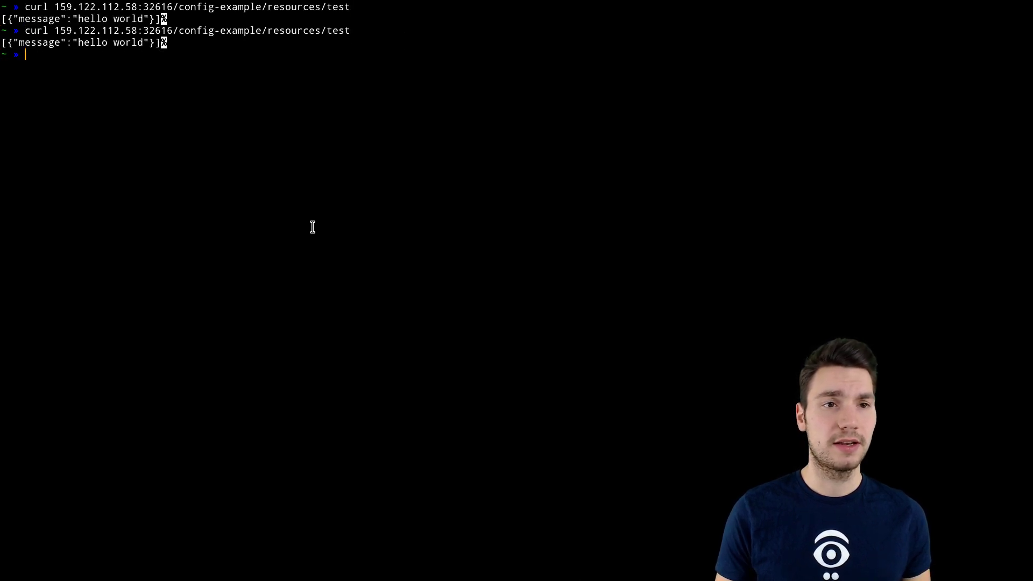
key(Up)
key(Up)
key(Up)
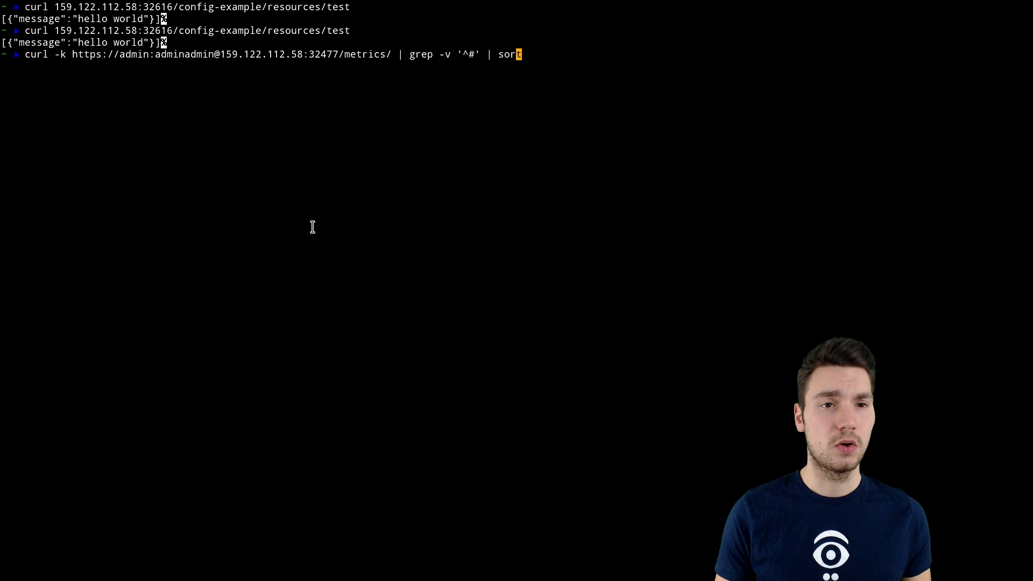
Run curl on /metrics piped through grep -v '^#' | sort, then highlight the vendor connection pool and servlet metrics
key(Return)
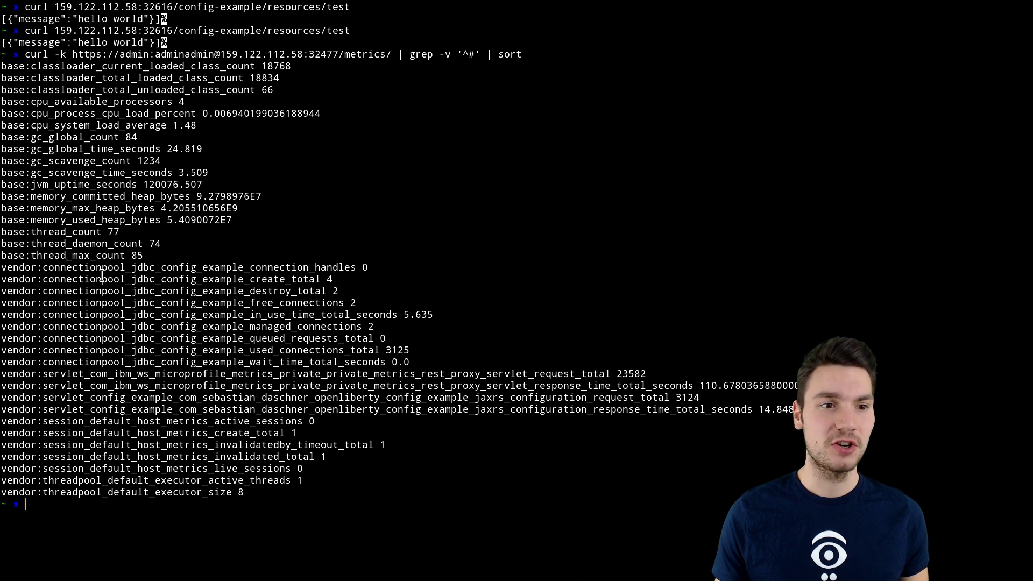
drag(1, 268, 34, 422)
click(79, 415)
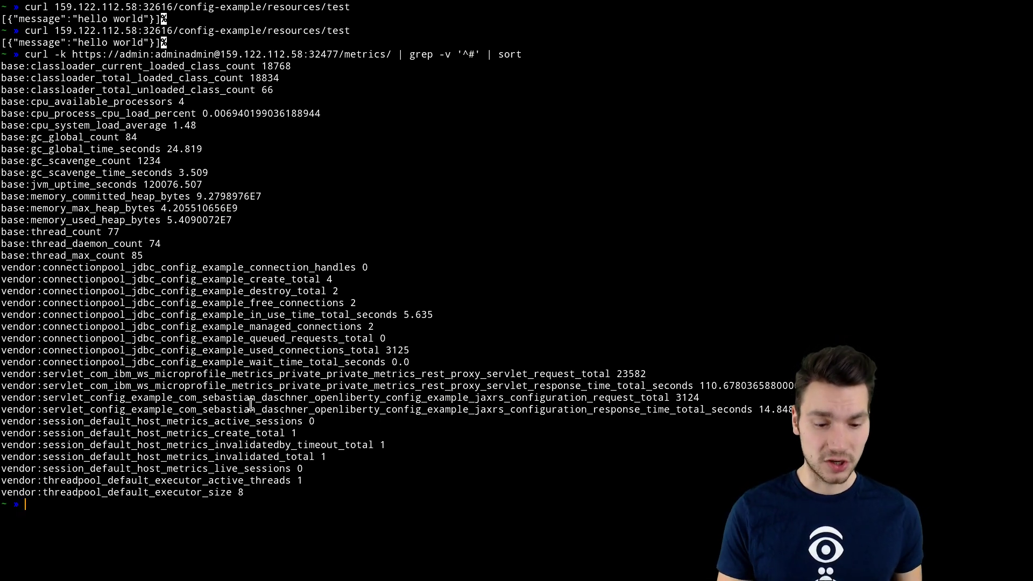
Switch to the Open Liberty / WebSphere Monitoring dashboard in Grafana and expand the Servlet row
key(alt+Tab)
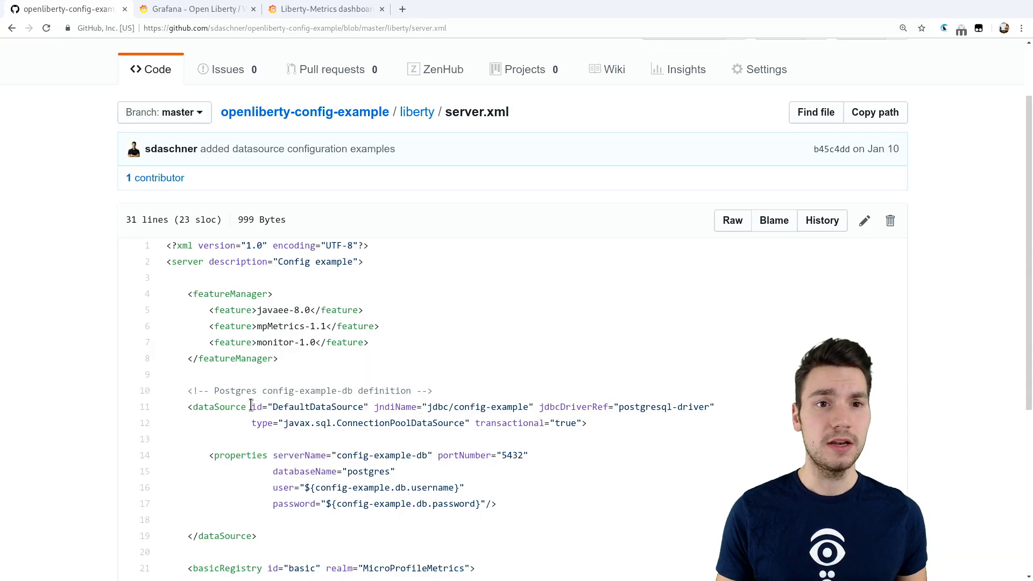
key(ctrl+Tab)
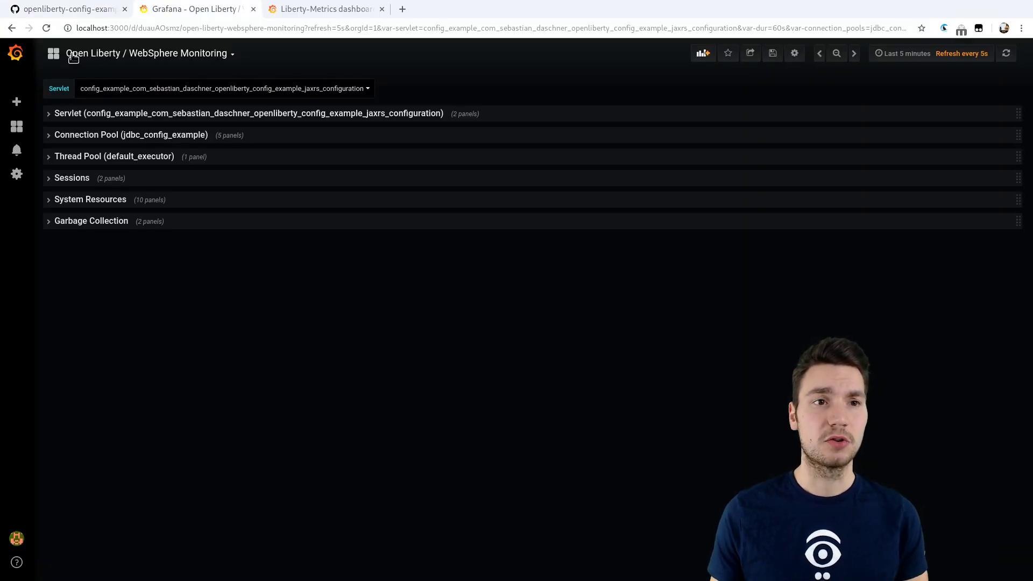
click(158, 115)
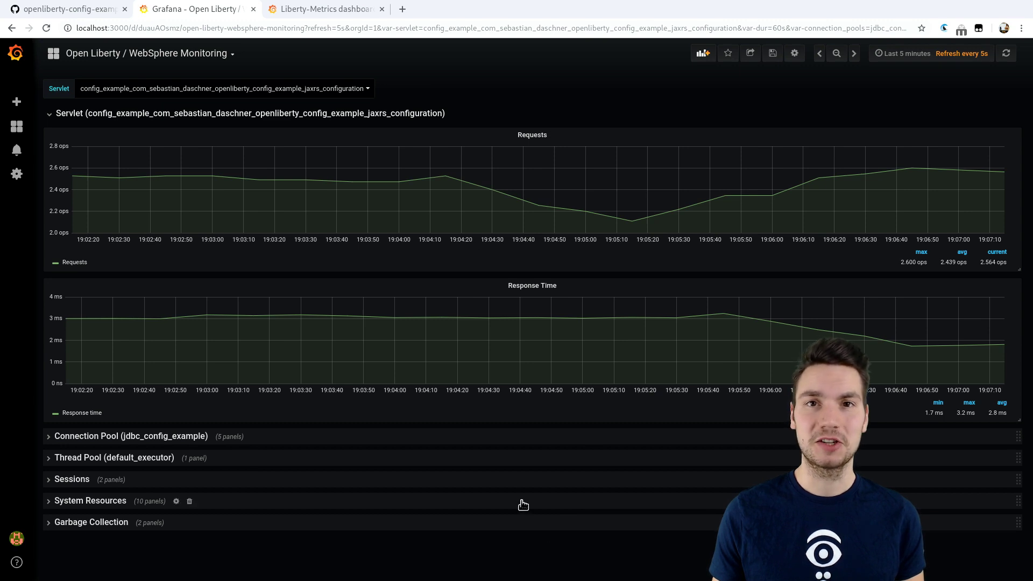
Expand the Connection Pool (jdbc_config_example) row and scroll through its Used connections, In Use Time and Wait Time graphs
click(174, 437)
scroll(178, 285, down, 3)
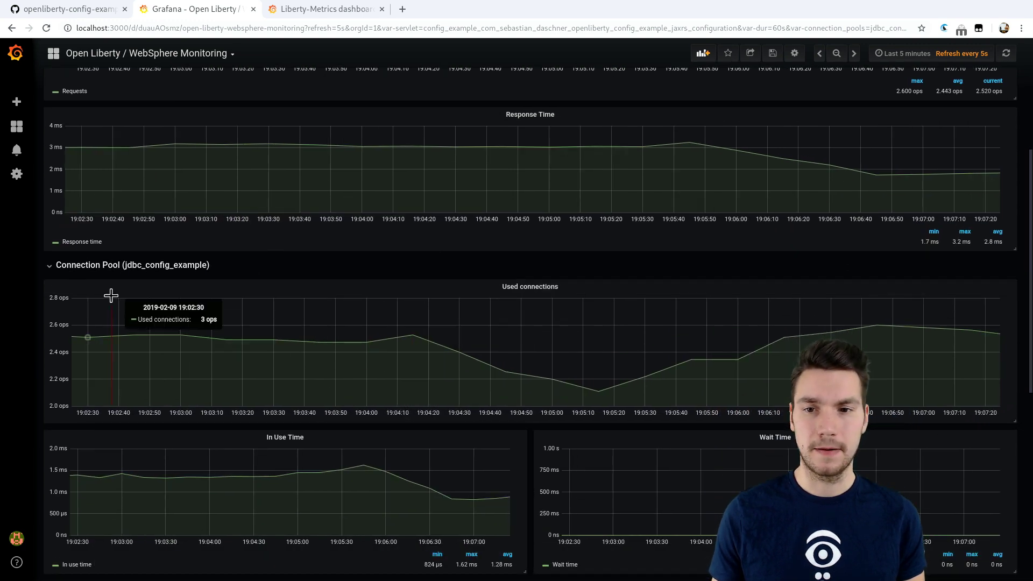
scroll(111, 295, down, 2)
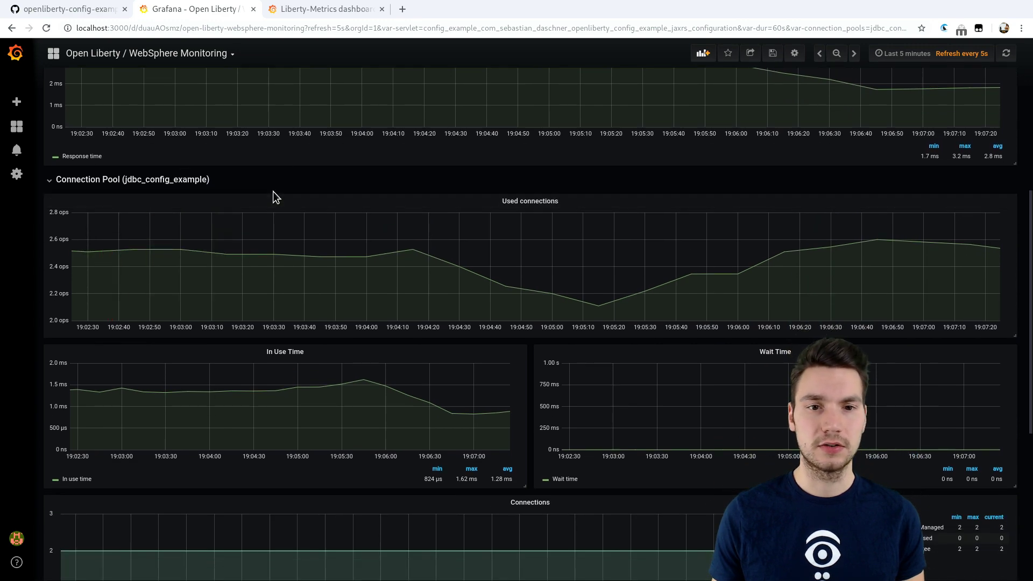
scroll(273, 192, down, 3)
scroll(287, 297, up, 2)
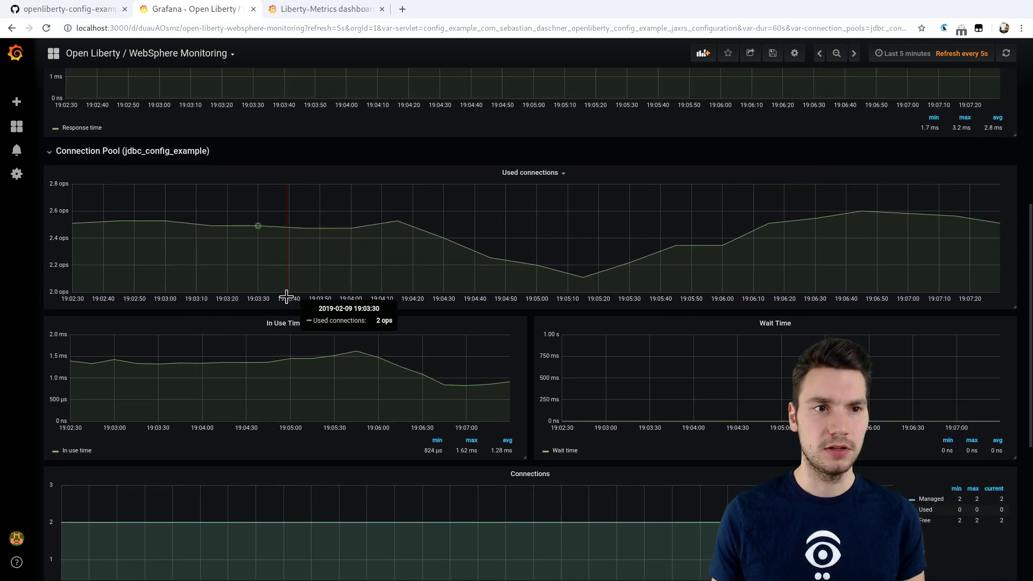
scroll(287, 297, down, 6)
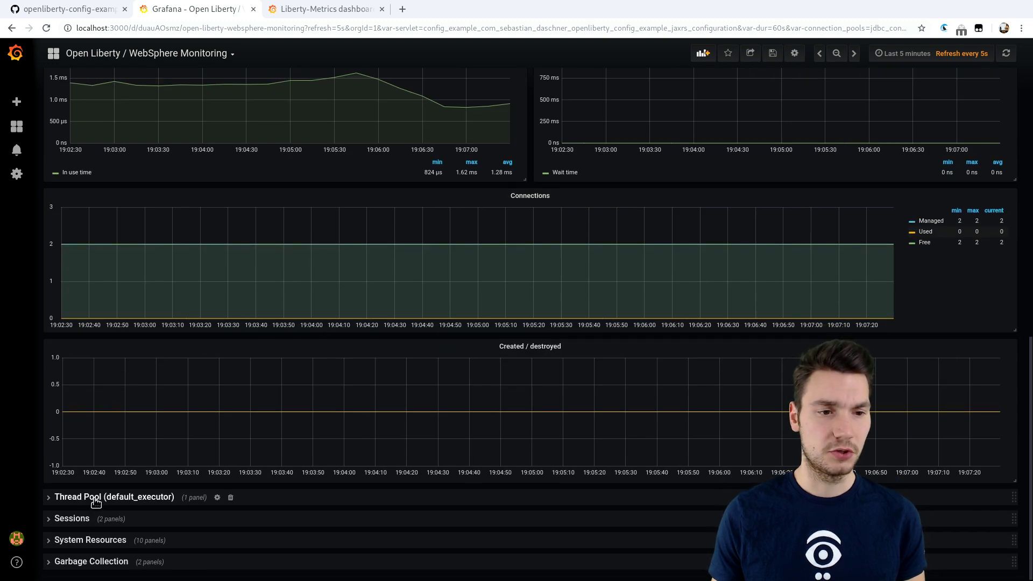
Expand the System Resources row and scroll through its CPU load and heap usage panels
click(90, 541)
scroll(267, 305, down, 8)
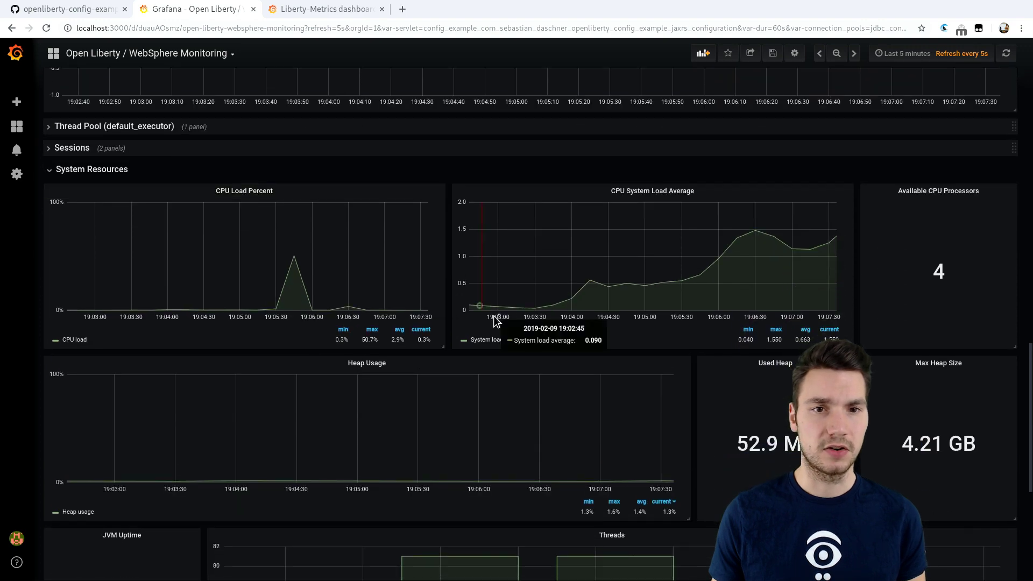
scroll(280, 371, up, 2)
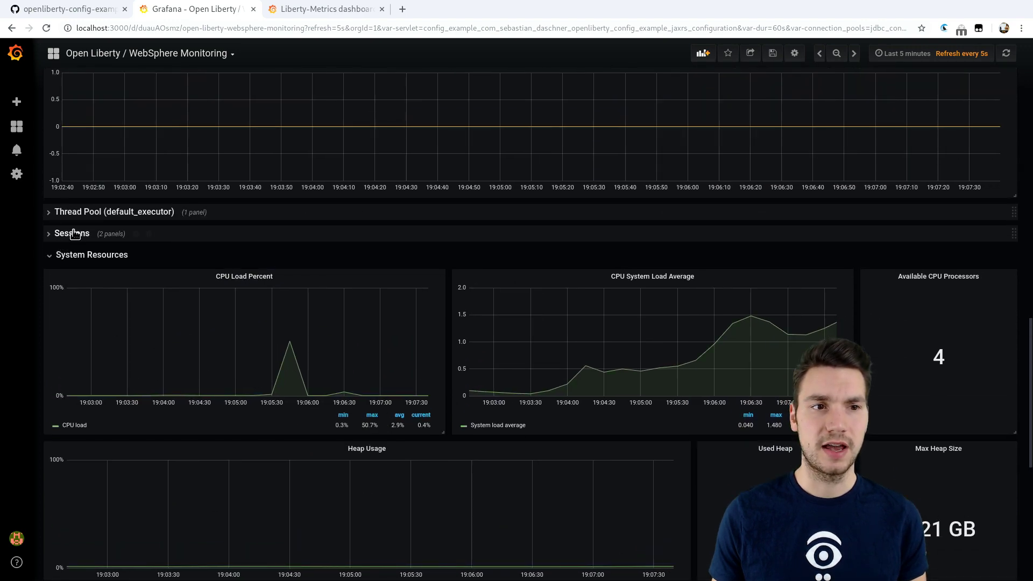
scroll(277, 269, up, 10)
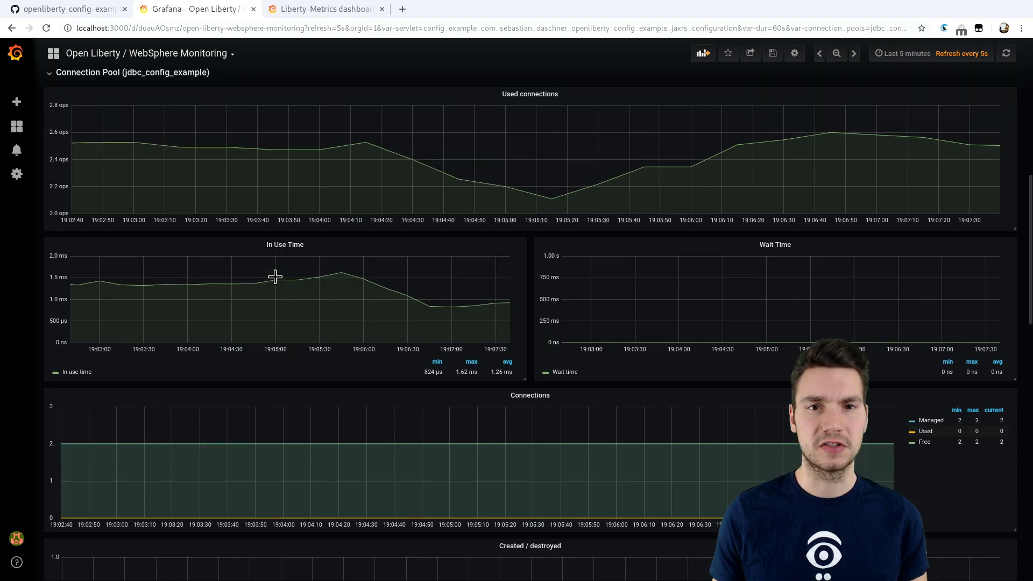
scroll(275, 276, up, 1)
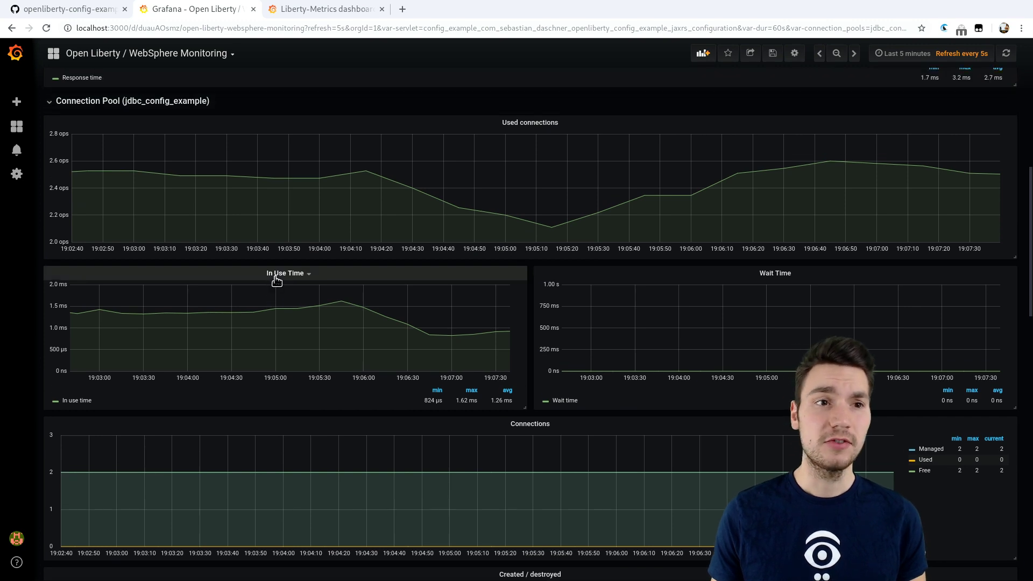
Scroll to the top and open the Servlet variable dropdown, closing it without changes
mouse_move(322, 285)
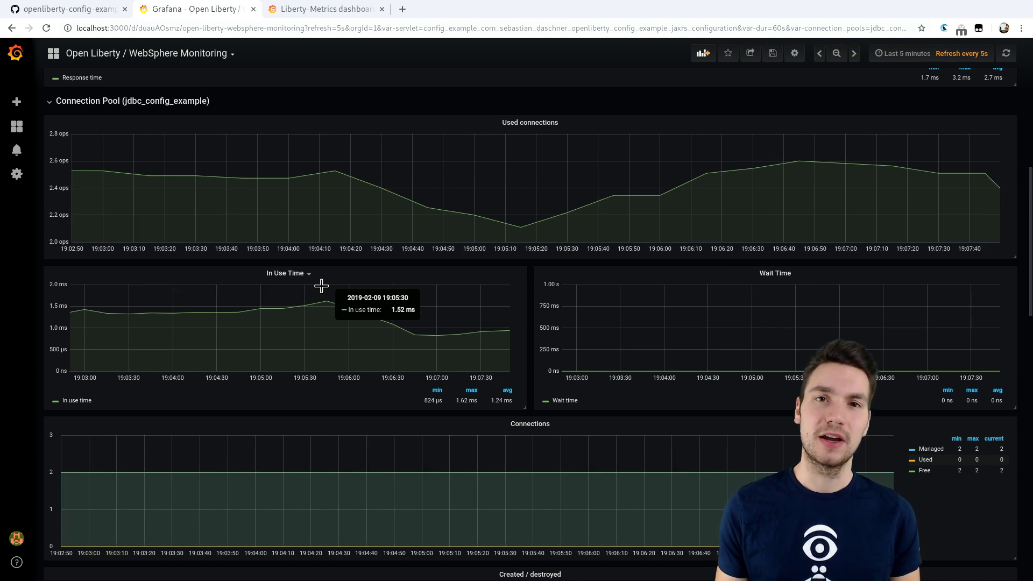
scroll(306, 290, up, 3)
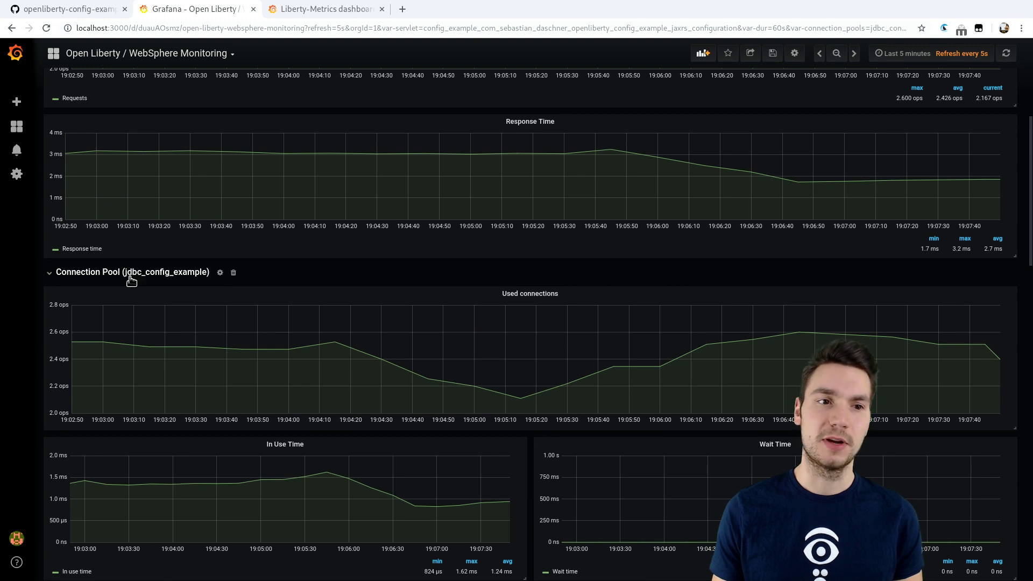
scroll(188, 278, up, 3)
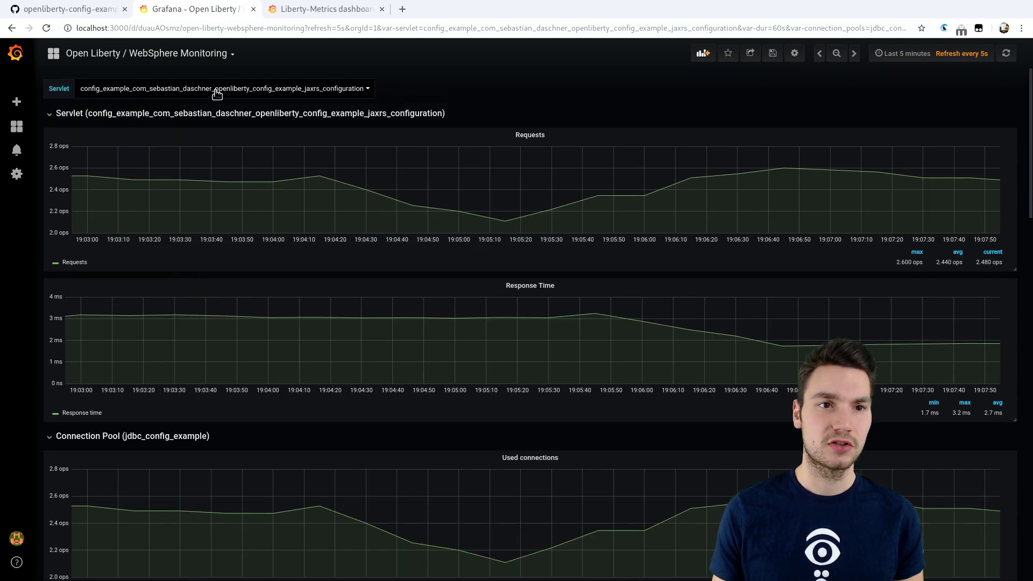
click(215, 89)
click(589, 92)
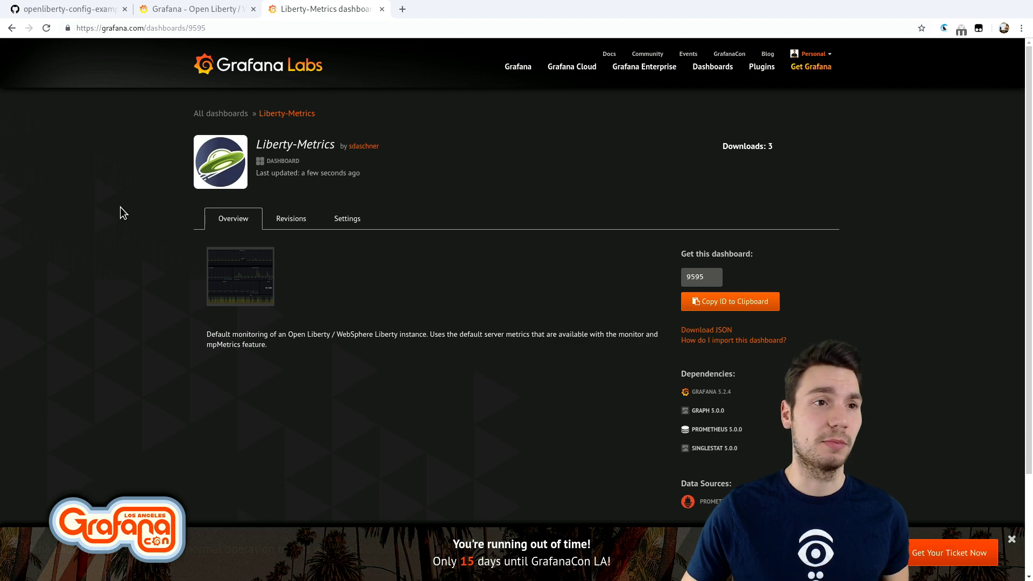
Return from the Liberty-Metrics (ID 9595) page to the GitHub server.xml tab
key(ctrl+1)
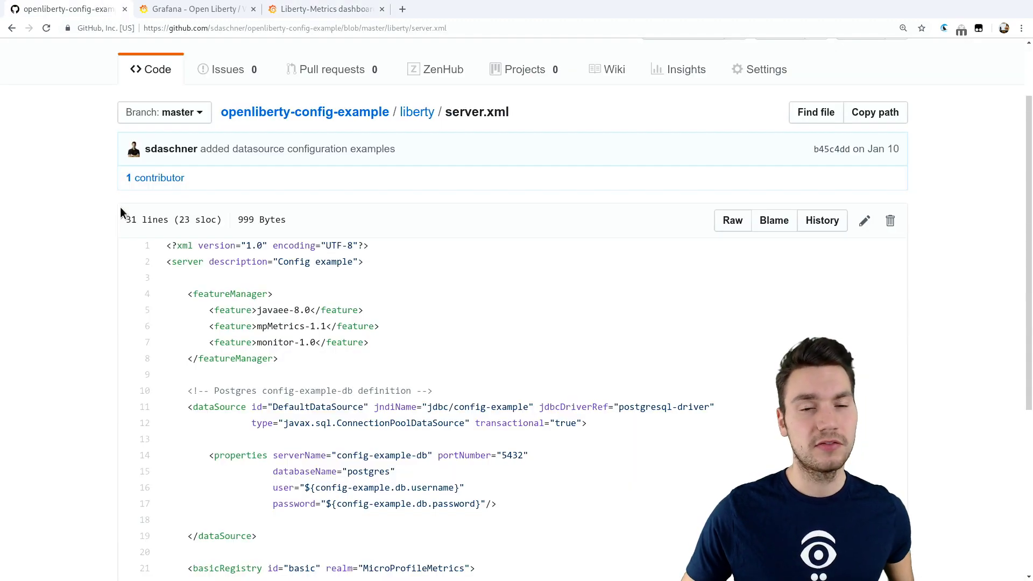